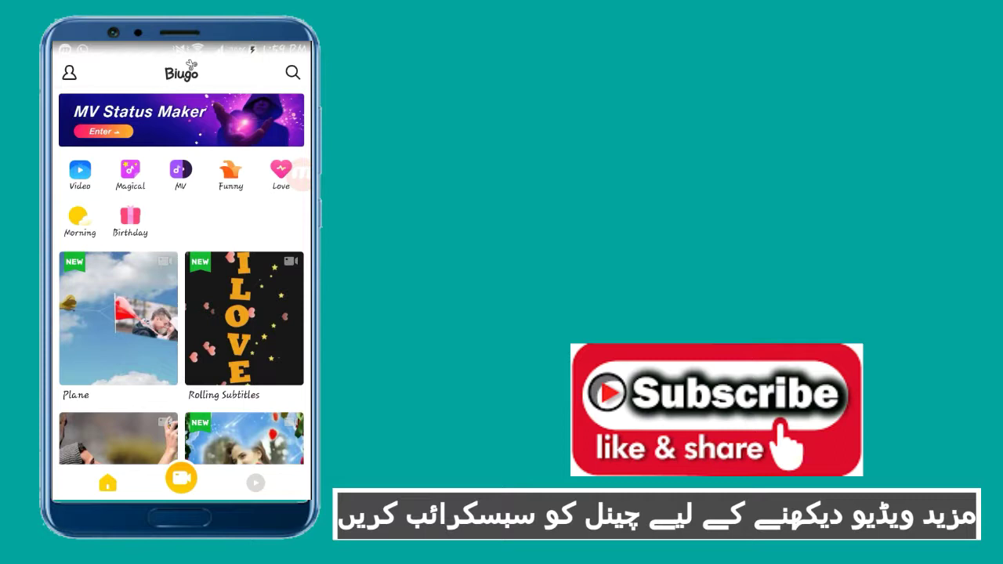
pyautogui.scroll(-6, 181, 314)
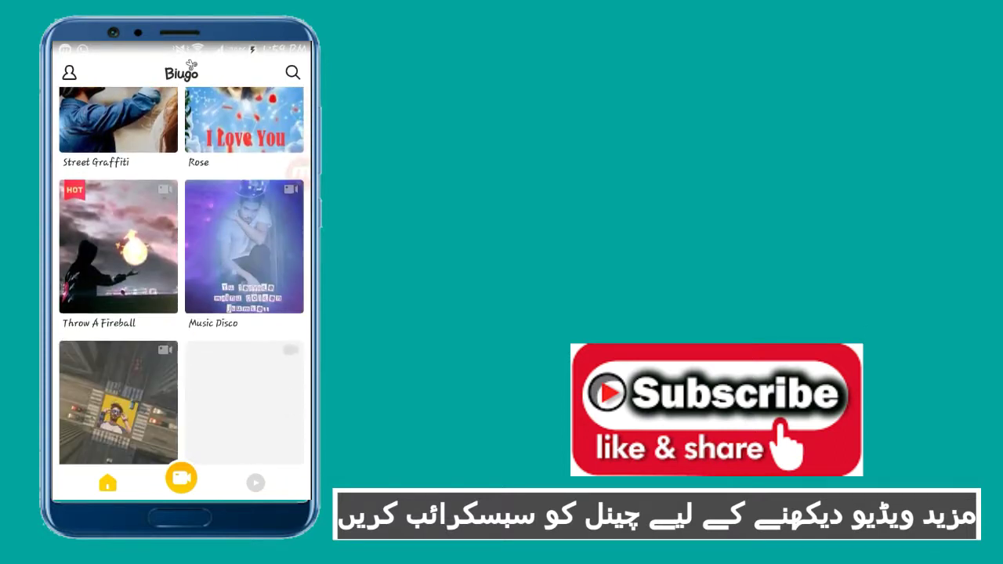
pyautogui.scroll(-4, 181, 313)
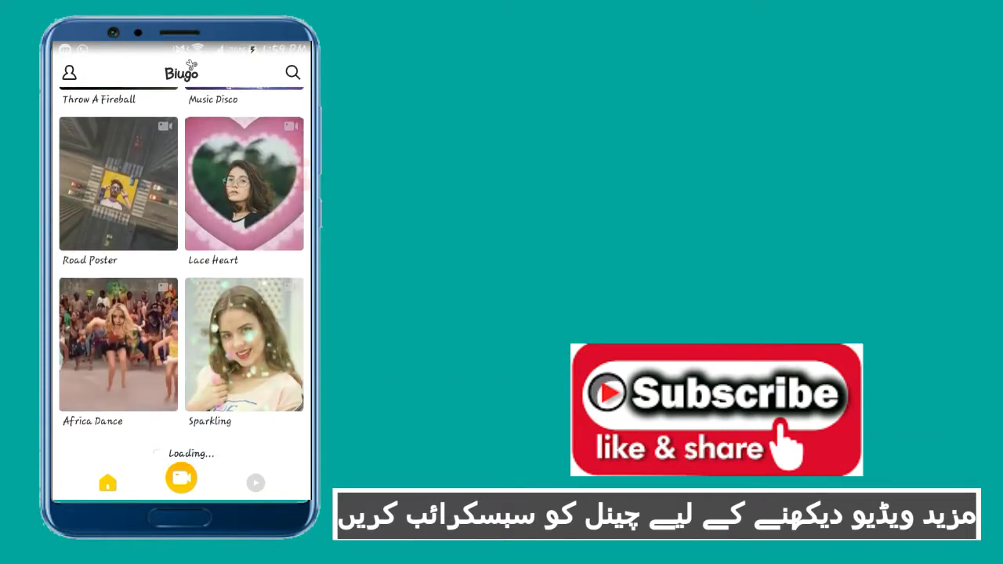
pyautogui.scroll(-3, 181, 274)
pyautogui.scroll(-3, 181, 274)
pyautogui.scroll(-3, 181, 274)
pyautogui.scroll(-4, 181, 274)
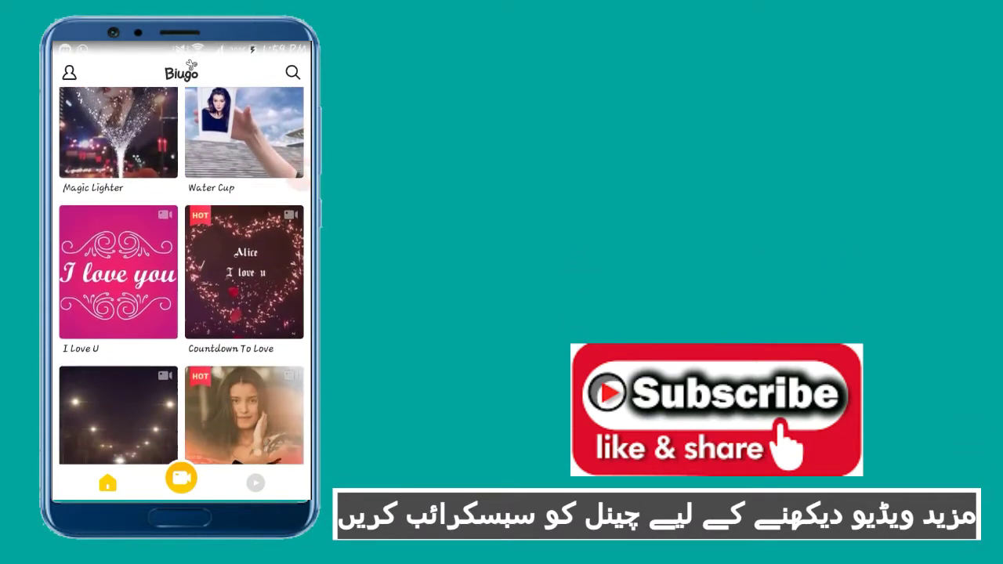
pyautogui.scroll(-4, 181, 274)
pyautogui.scroll(5, 181, 274)
pyautogui.scroll(5, 181, 274)
pyautogui.scroll(3, 181, 274)
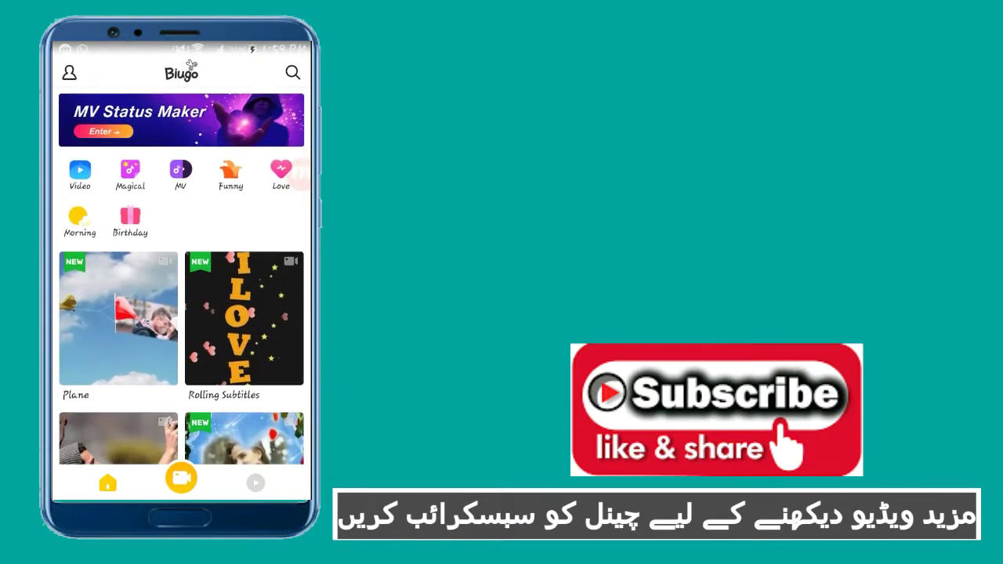
pyautogui.scroll(-3, 181, 274)
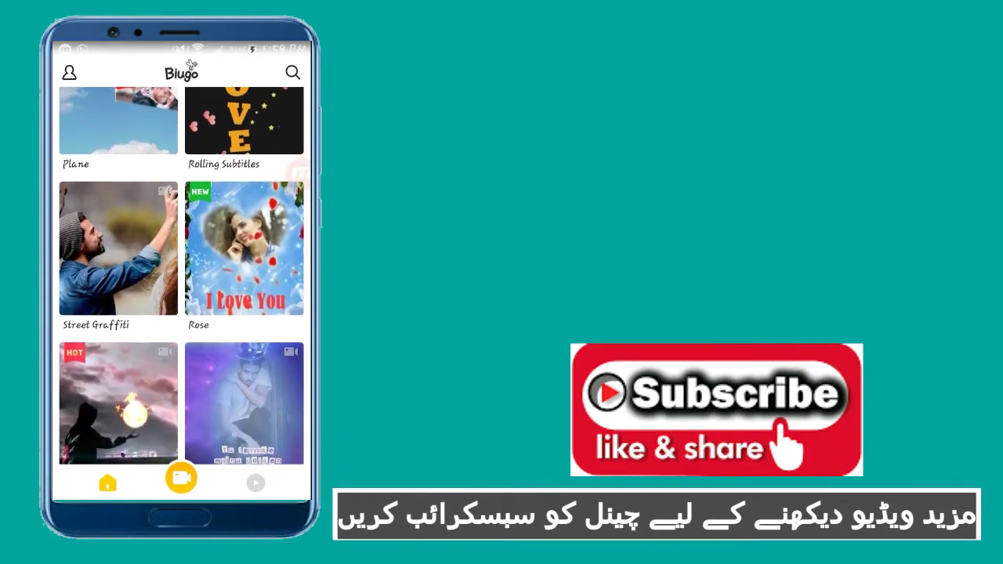
pyautogui.scroll(-4, 181, 274)
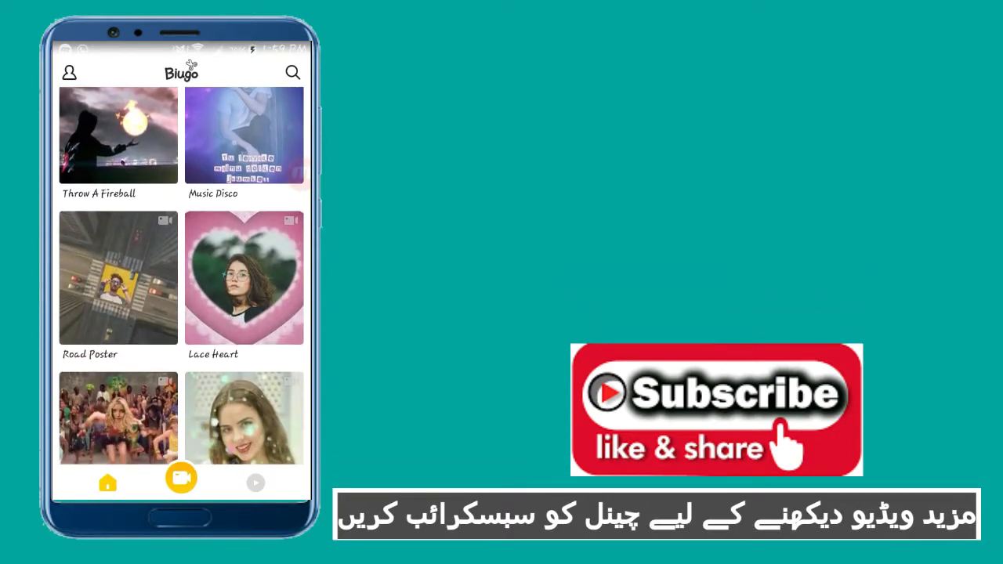
pyautogui.scroll(10, 181, 275)
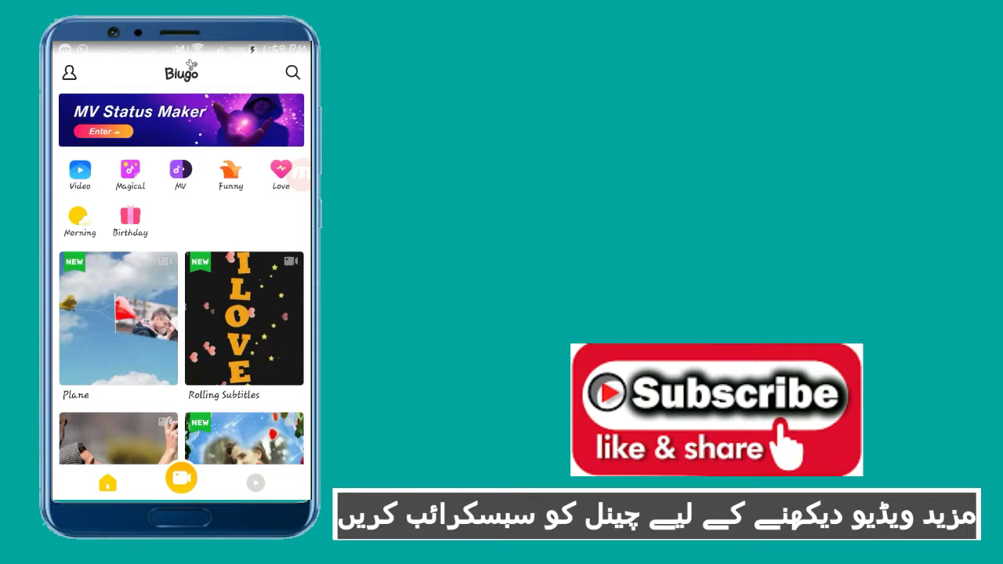
# - Open the Rolling Subtitles template, turn the preview volume down, and download its resources
pyautogui.click(243, 318)
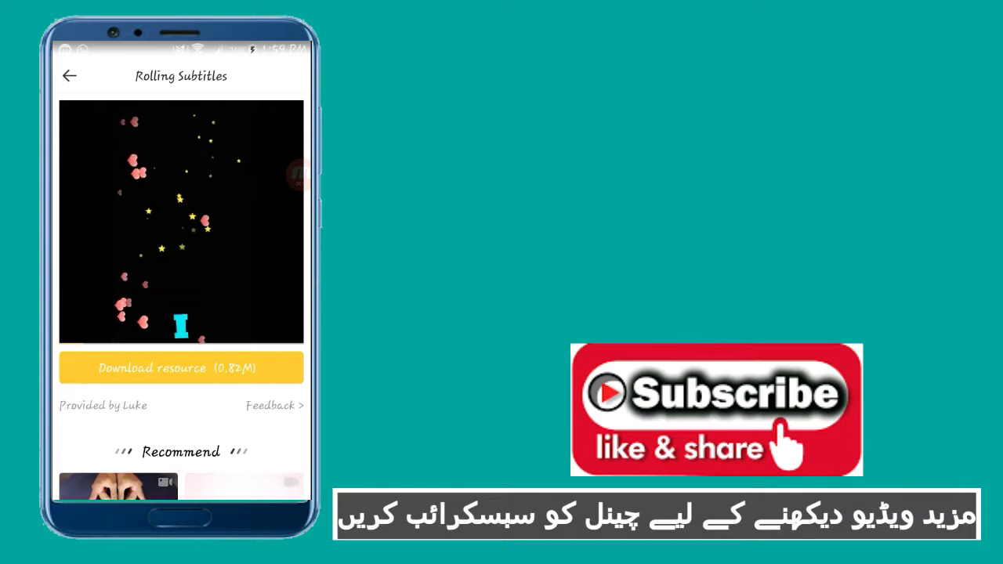
pyautogui.press('XF86AudioRaiseVolume')
pyautogui.press('XF86AudioLowerVolume')
pyautogui.press('XF86AudioLowerVolume')
pyautogui.press('XF86AudioLowerVolume')
pyautogui.press('XF86AudioLowerVolume')
pyautogui.press('XF86AudioLowerVolume')
pyautogui.press('XF86AudioLowerVolume')
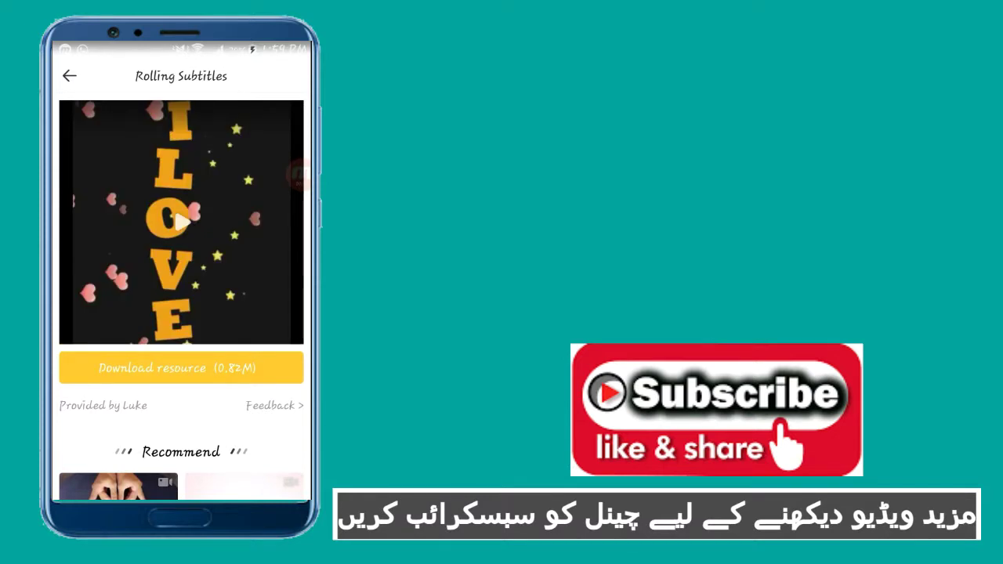
pyautogui.click(181, 368)
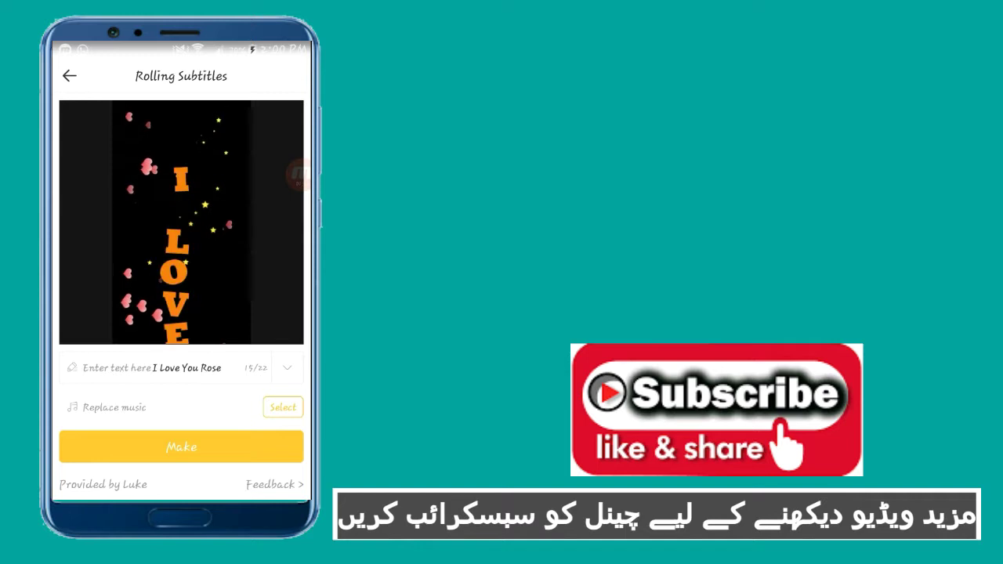
# - Replace the subtitle text 'I Love You Rose' with the custom text 'My turn'
pyautogui.click(286, 367)
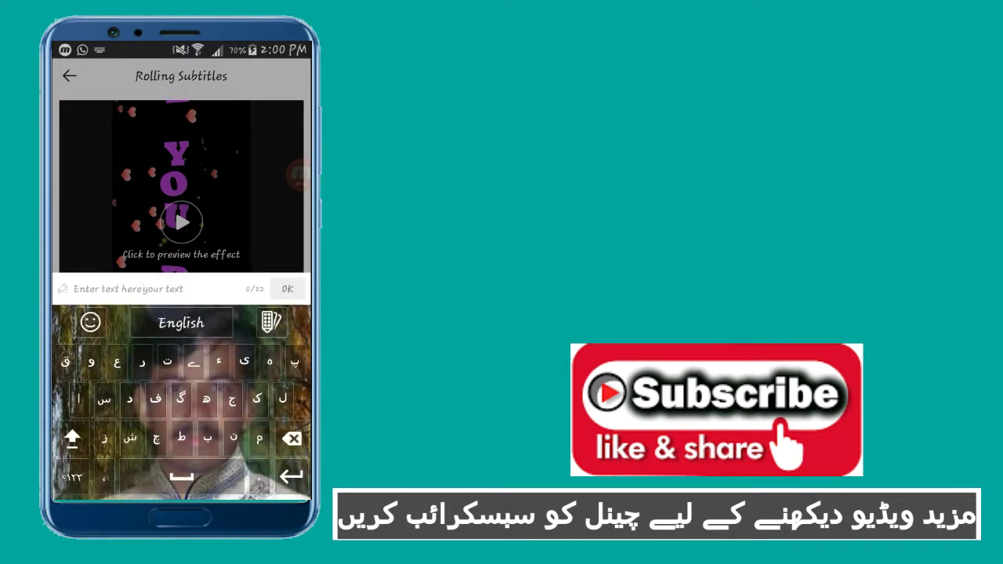
pyautogui.click(181, 322)
pyautogui.write('y ')
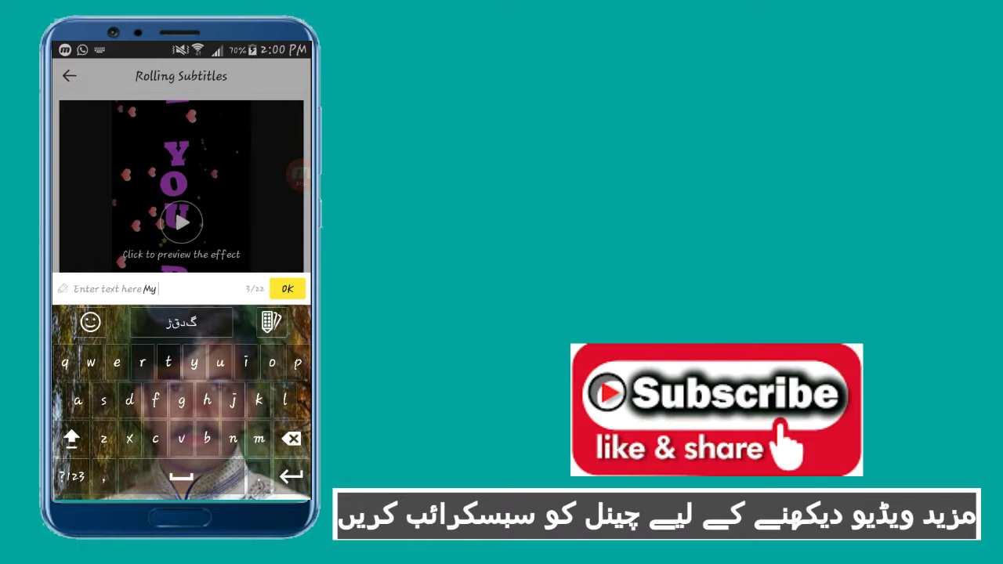
pyautogui.write('turn')
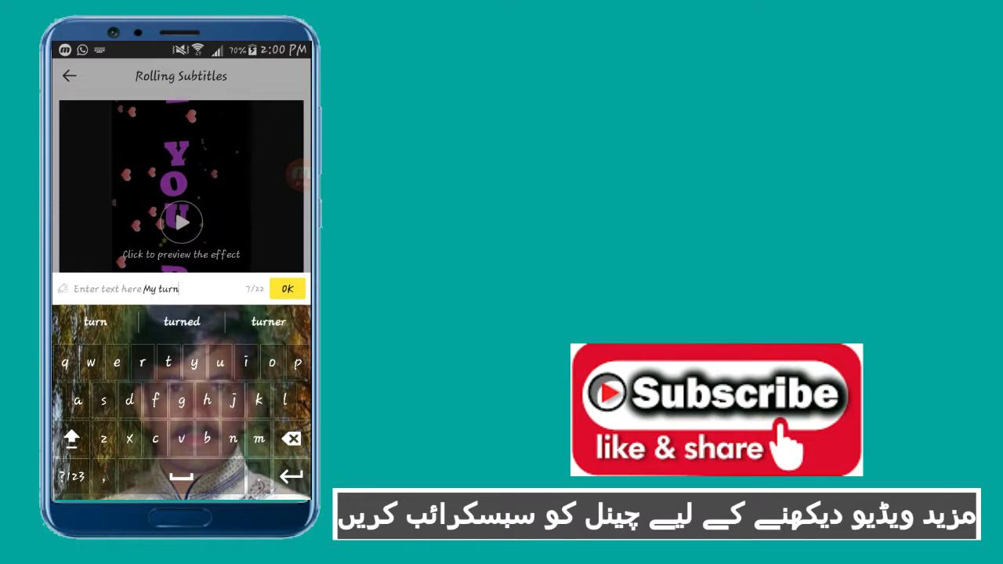
pyautogui.click(288, 289)
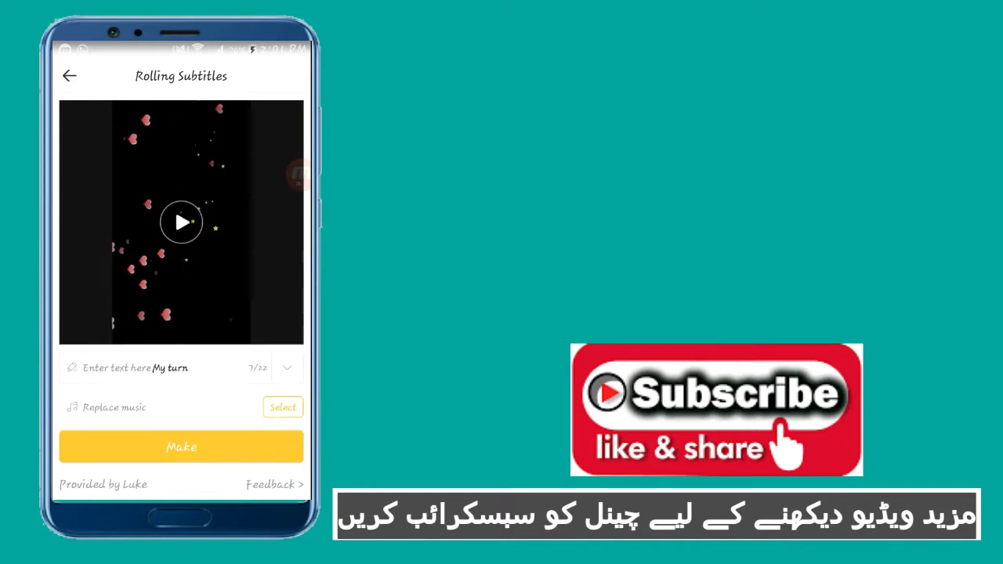
# - Scroll down to the Road Poster template, open it, and download its 2.72M resources
pyautogui.scroll(-1, 181, 274)
pyautogui.scroll(-2, 181, 274)
pyautogui.scroll(-3, 181, 274)
pyautogui.scroll(-2, 181, 274)
pyautogui.scroll(-2, 181, 274)
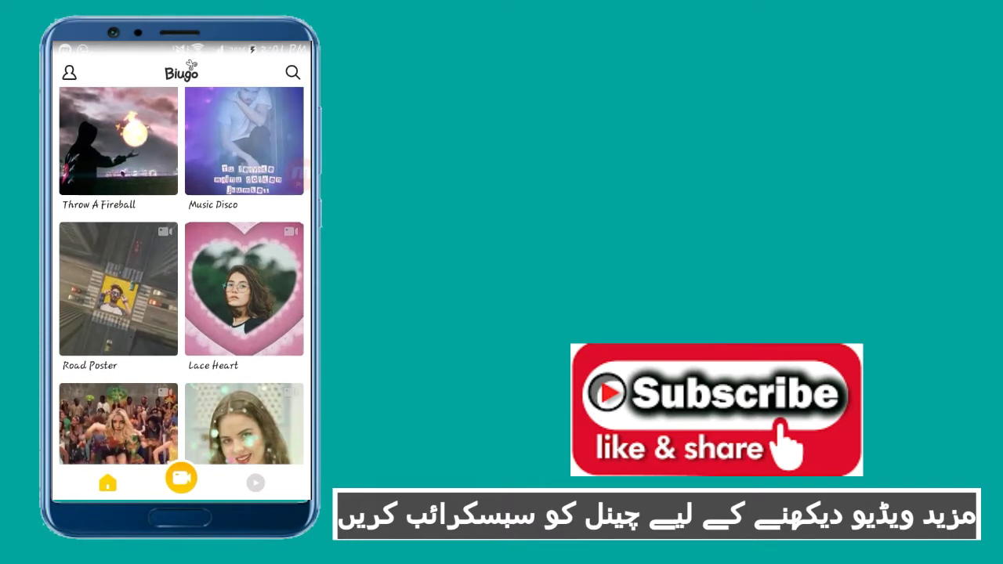
pyautogui.click(119, 289)
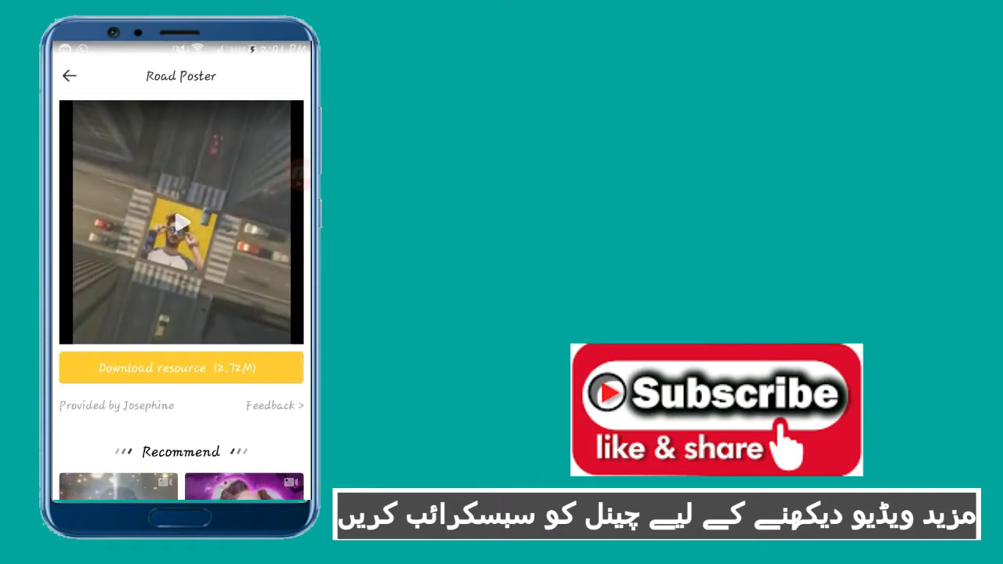
pyautogui.click(181, 367)
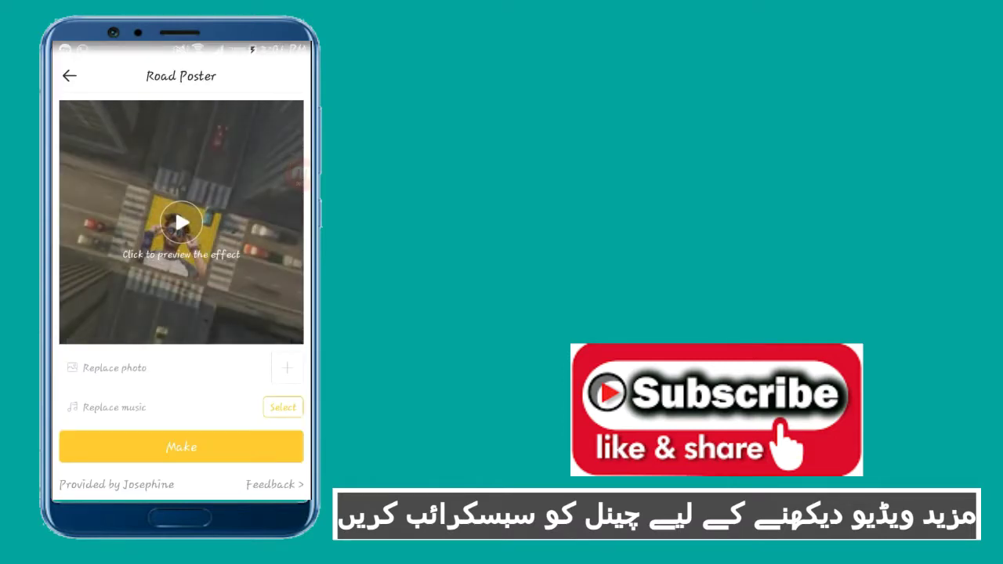
# - Fill the Road Poster photo frame with the gallery picture of the boy in stripes, cropped to head and torso
pyautogui.click(287, 367)
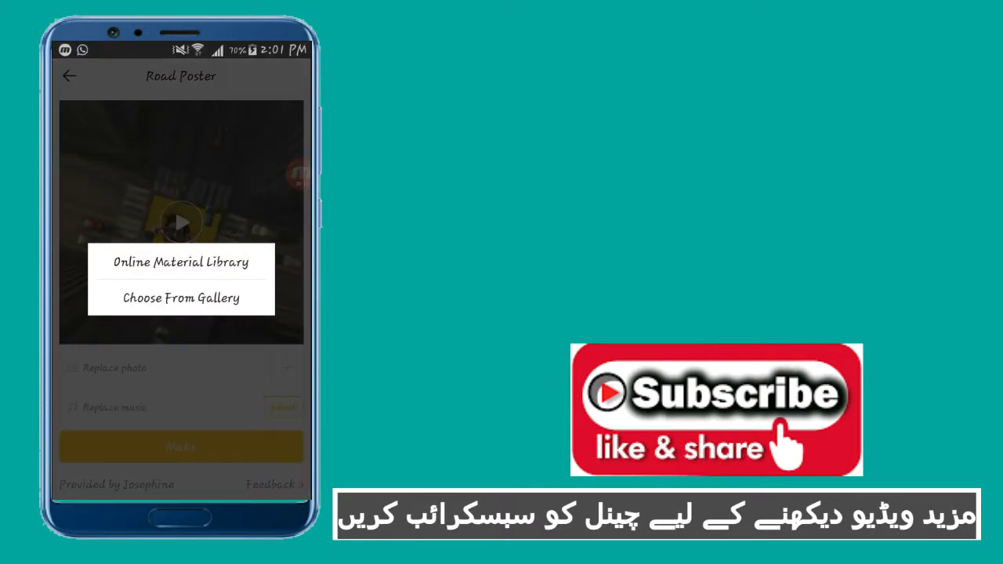
pyautogui.click(181, 297)
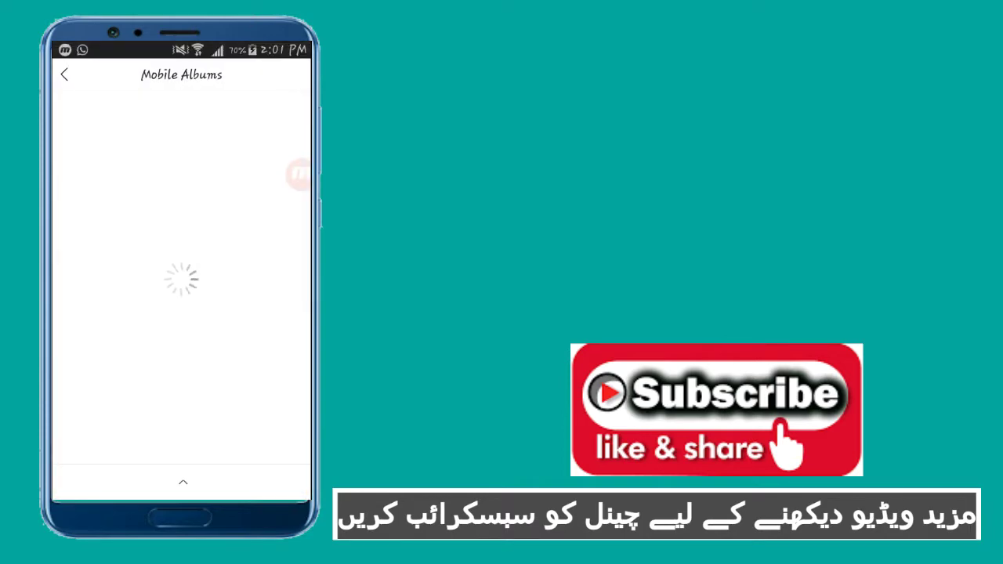
pyautogui.scroll(-10, 181, 274)
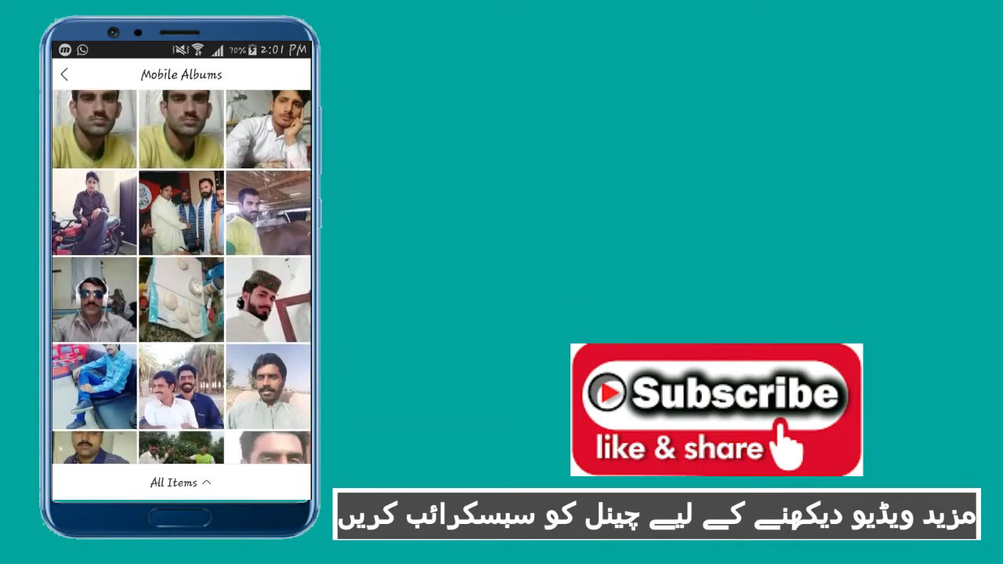
pyautogui.scroll(-10, 181, 274)
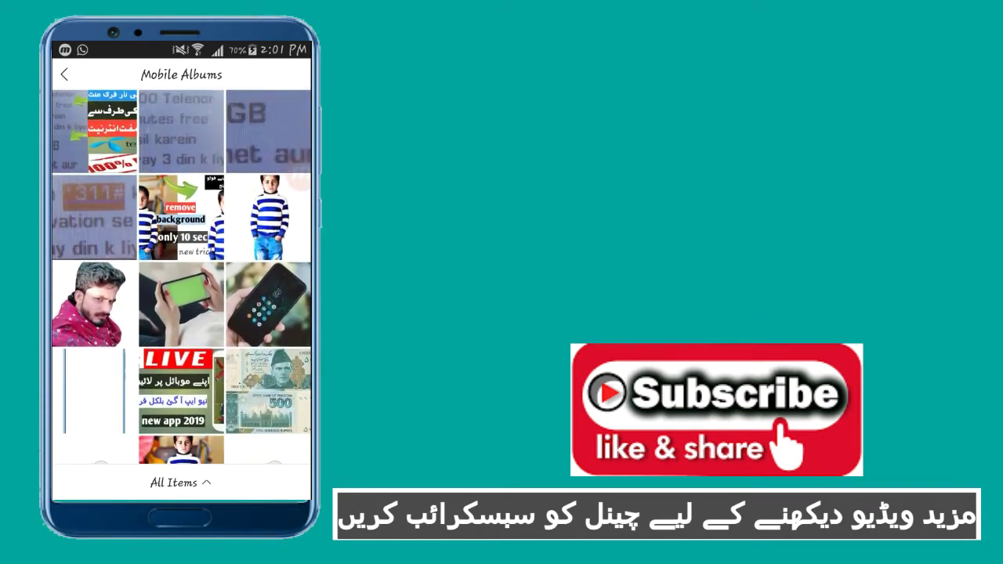
pyautogui.scroll(-2, 181, 274)
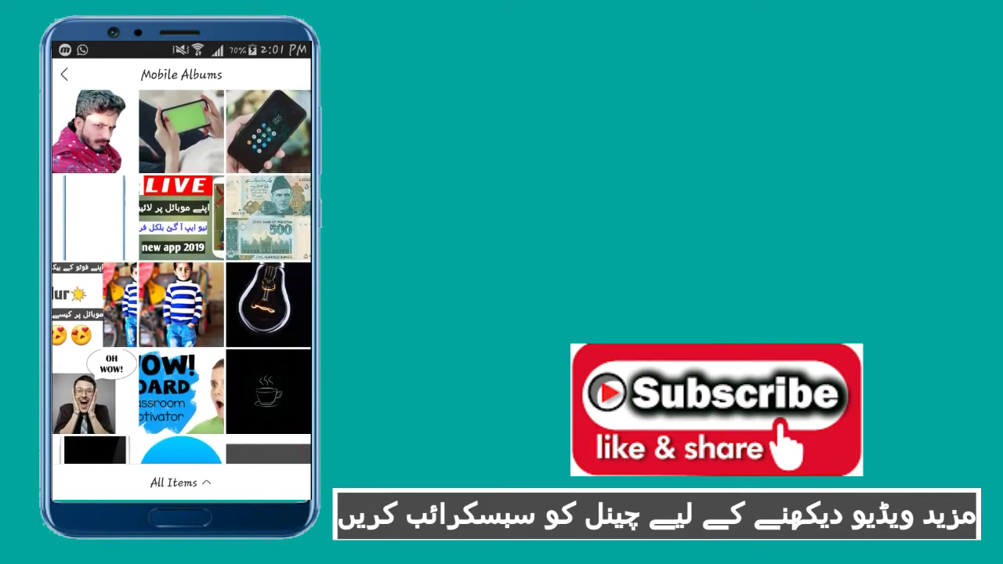
pyautogui.click(181, 305)
pyautogui.moveTo(178, 284)
pyautogui.mouseDown()
pyautogui.moveTo(180, 229)
pyautogui.moveTo(189, 227)
pyautogui.mouseUp()
pyautogui.click(293, 76)
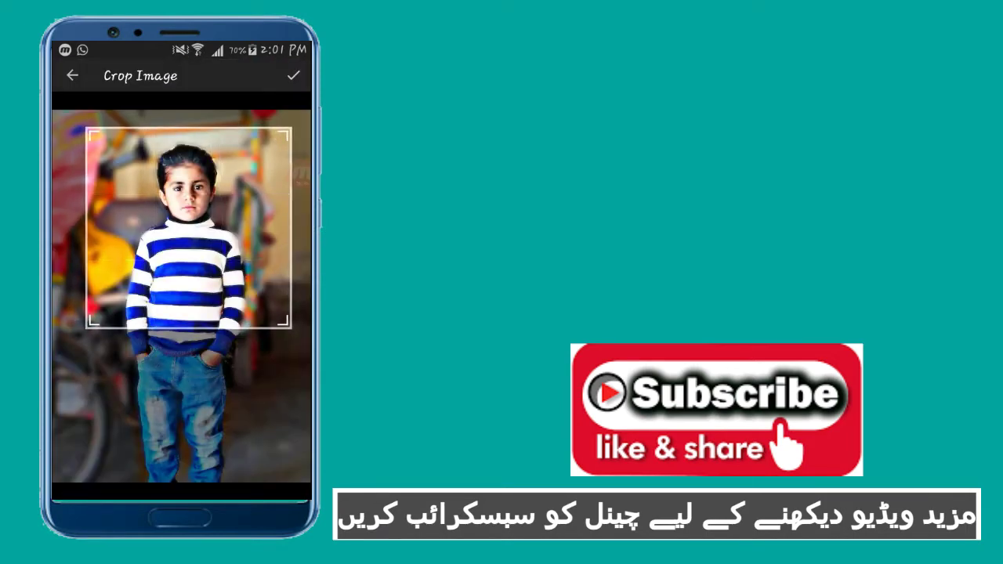